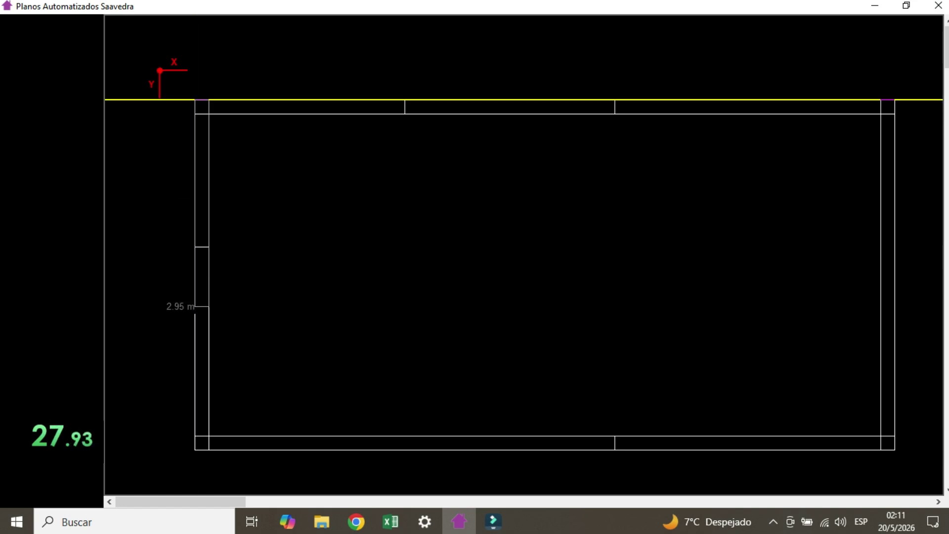
- Add an individual horizontal interior wall 6 m long, starting at the division mark on the plan's left wall
{"action": "left_click", "coordinate": [235, 154]}
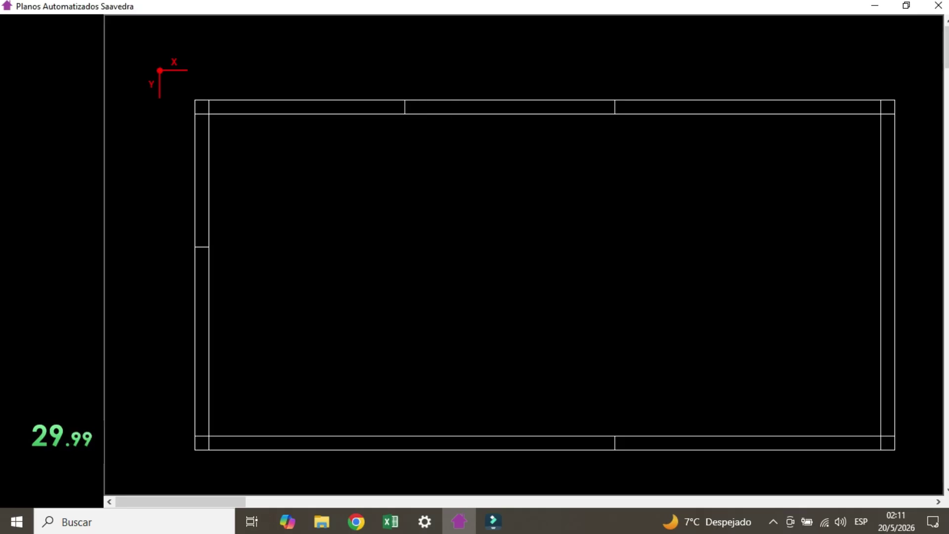
{"action": "left_click", "coordinate": [198, 246]}
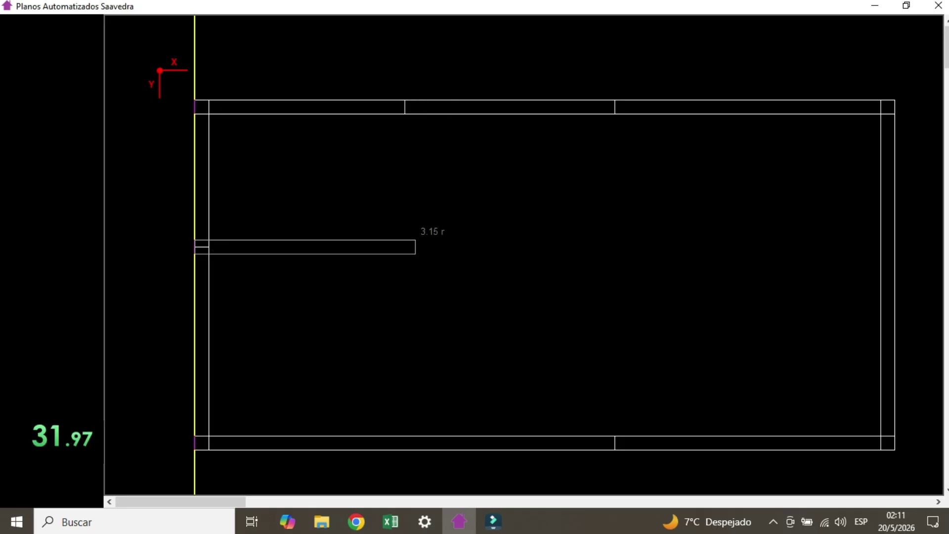
{"action": "left_click", "coordinate": [615, 247]}
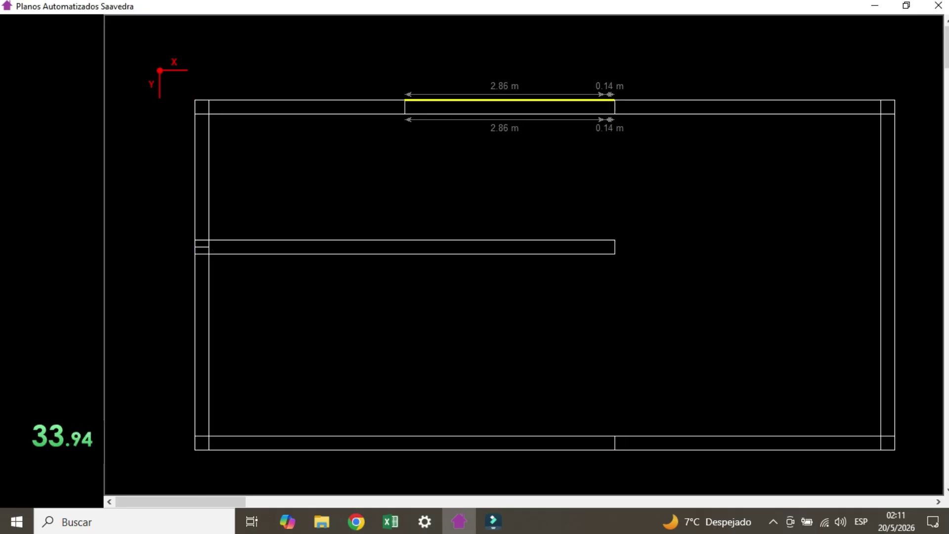
- Add two vertical interior walls from the upper wall's division marks, one reaching the lower outer wall and one ending at the horizontal interior wall
{"action": "left_click", "coordinate": [614, 106]}
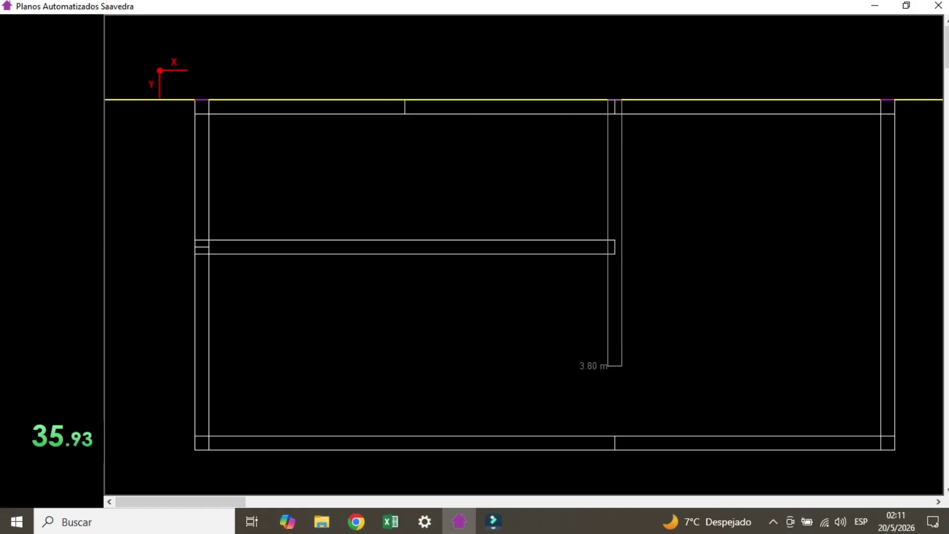
{"action": "left_click", "coordinate": [615, 450]}
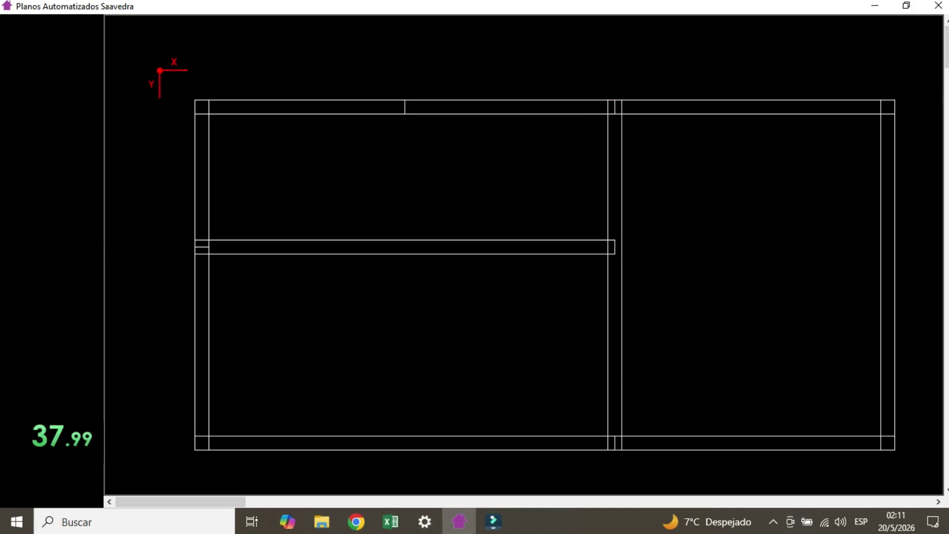
{"action": "left_click", "coordinate": [404, 107]}
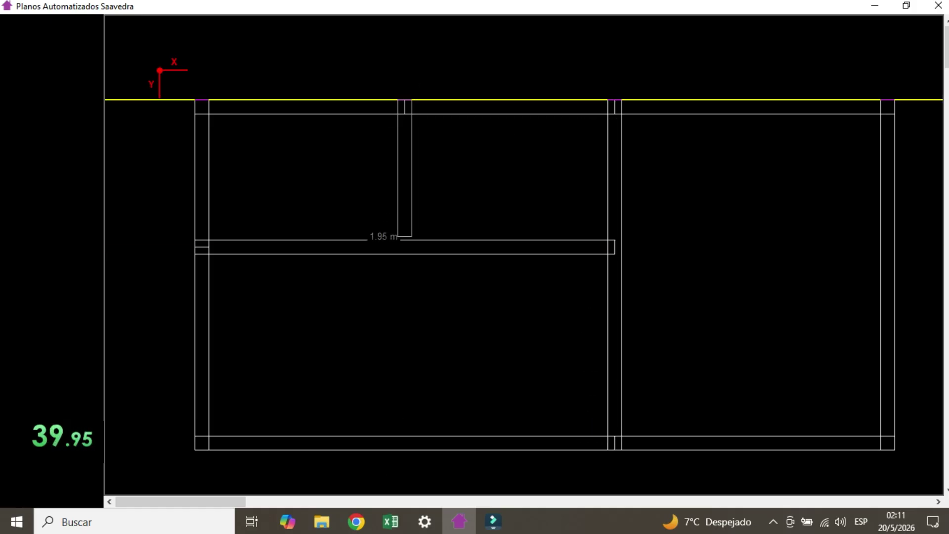
{"action": "left_click", "coordinate": [405, 247]}
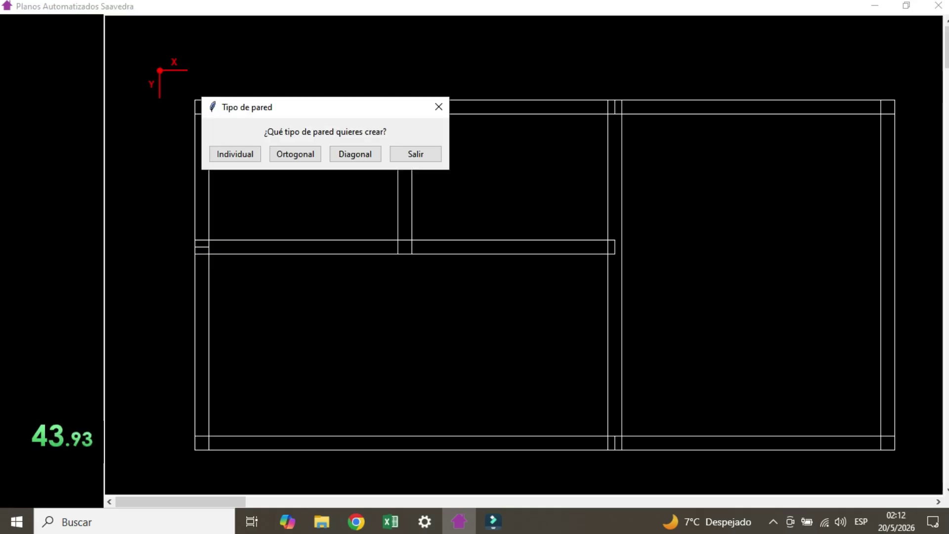
{"action": "left_click", "coordinate": [416, 154]}
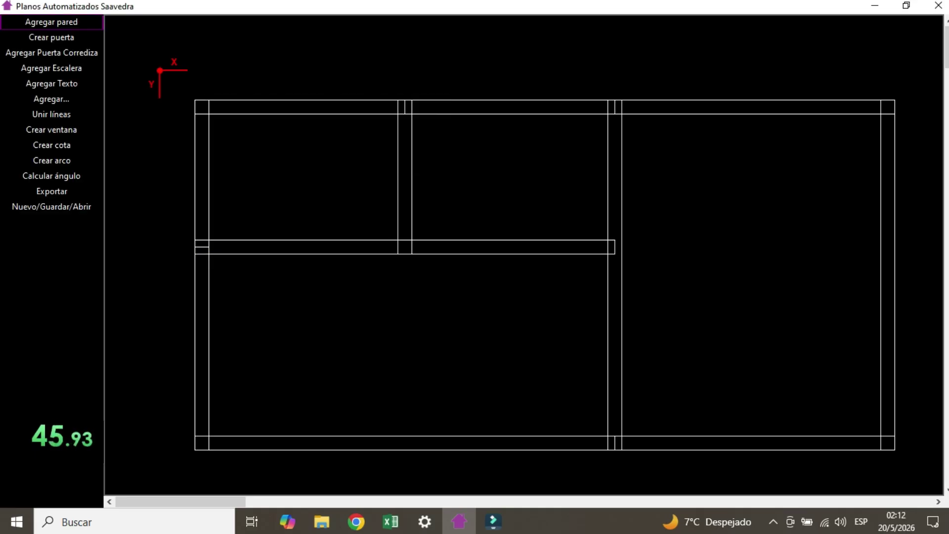
- Dimension the left outer wall in two segments: upper corner to the interior wall's centre, and from there to the lower corner
{"action": "key", "text": "Return"}
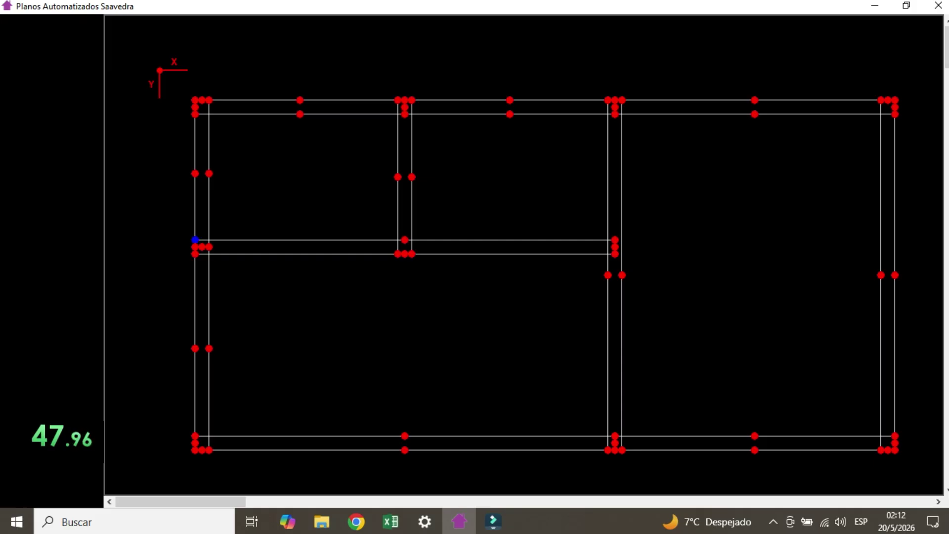
{"action": "left_click", "coordinate": [195, 100]}
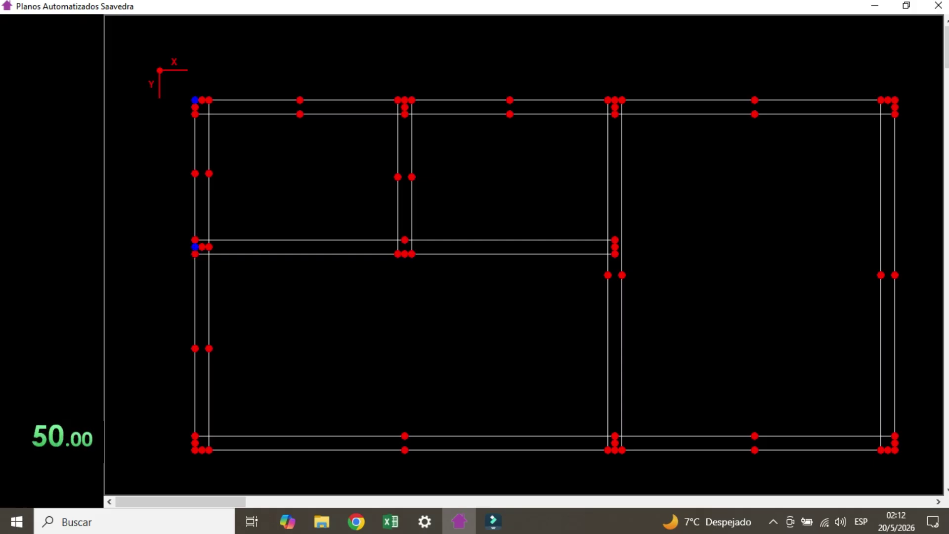
{"action": "left_click", "coordinate": [195, 247]}
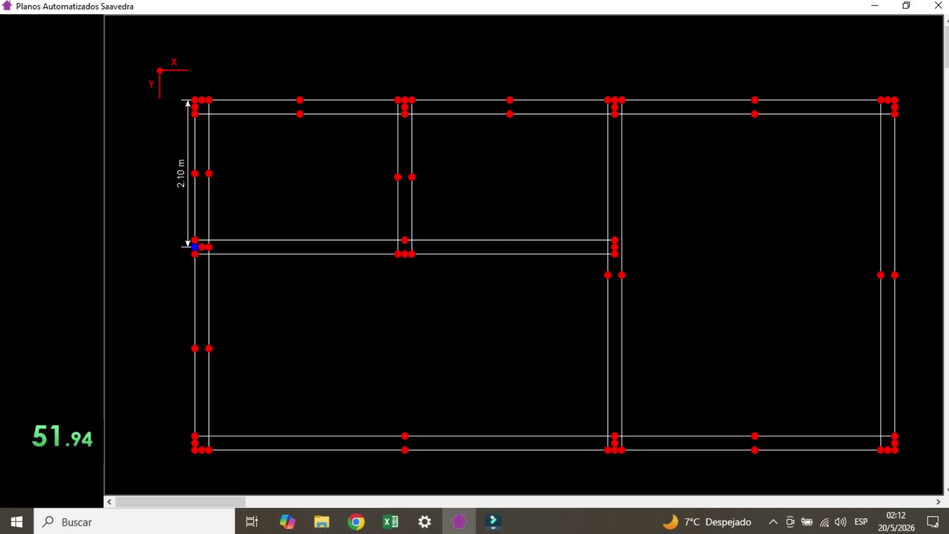
{"action": "left_click", "coordinate": [194, 247]}
{"action": "left_click", "coordinate": [195, 450]}
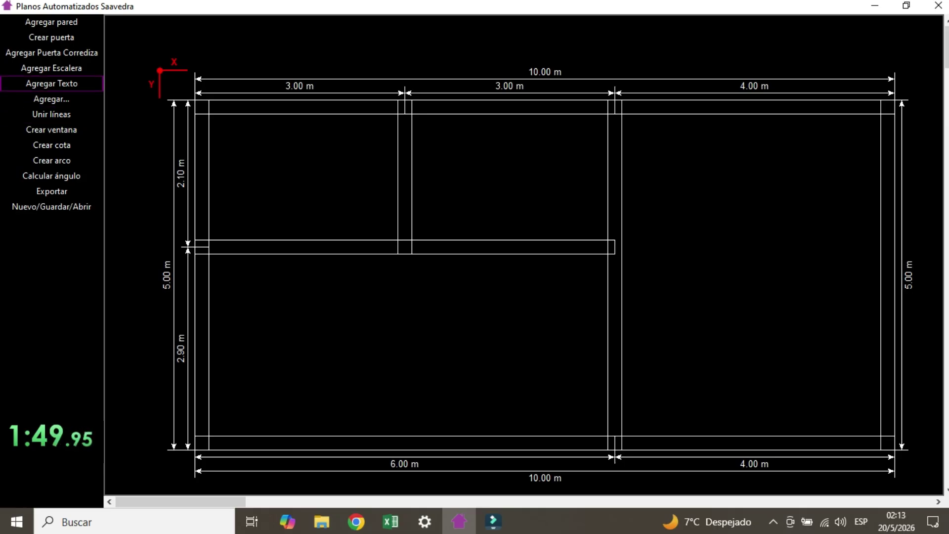
- Label the upper-left room BAÑO and the upper-middle room PASILLO at their calculated centres
{"action": "left_click", "coordinate": [52, 83]}
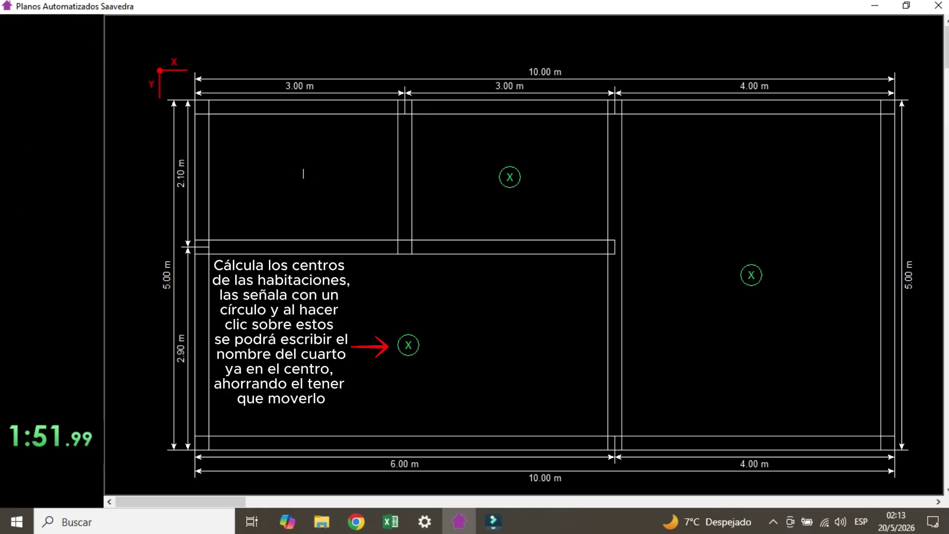
{"action": "type", "text": "BAÑO"}
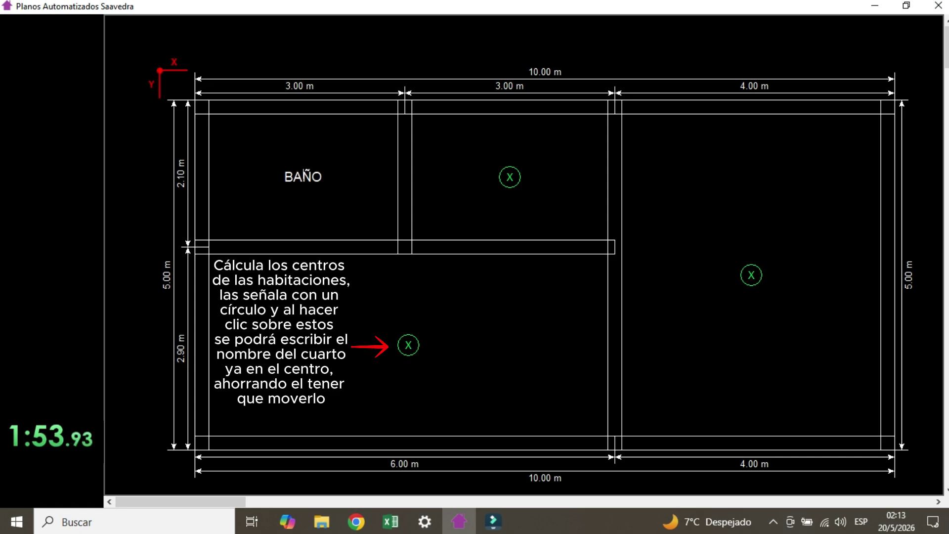
{"action": "left_click", "coordinate": [510, 177]}
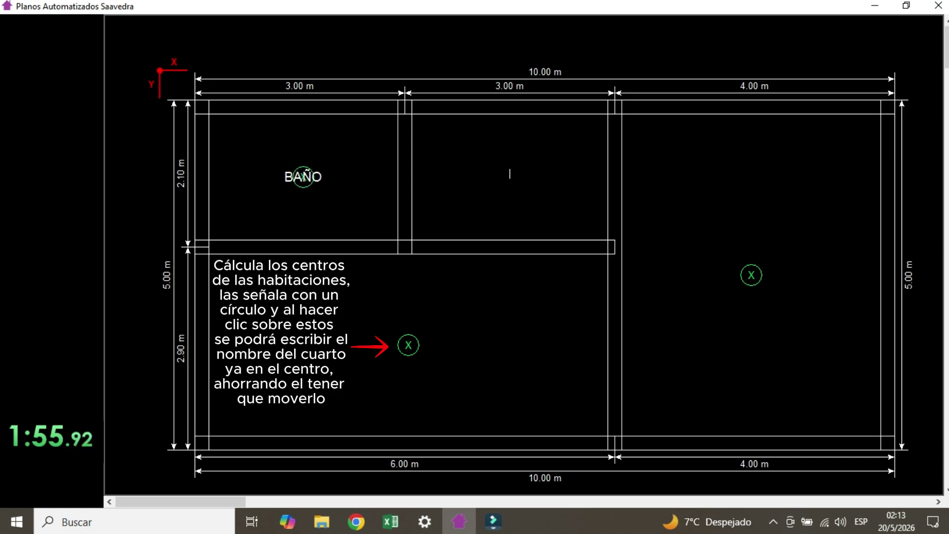
{"action": "type", "text": "PASILLO"}
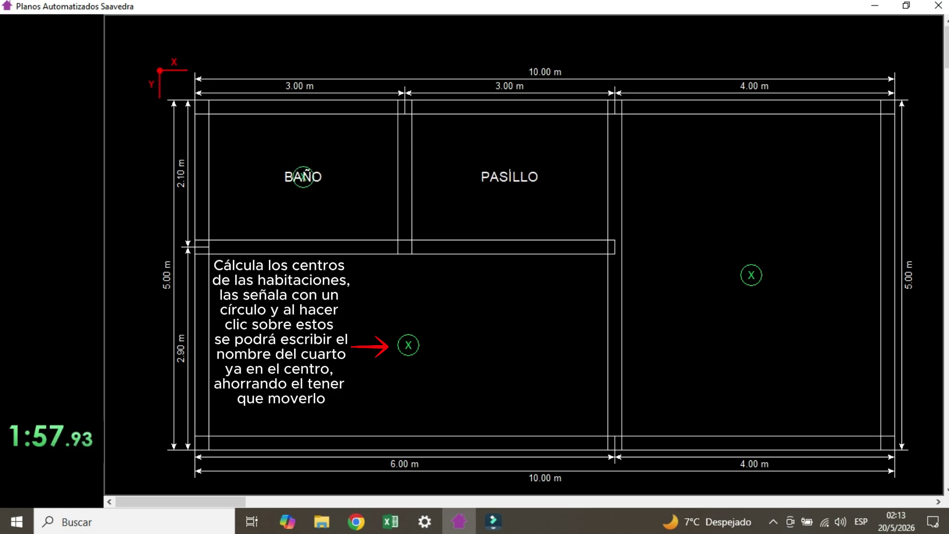
- Label the large right-hand room COCINA Y COMEDOR at its centre, split over three lines
{"action": "left_click", "coordinate": [752, 275]}
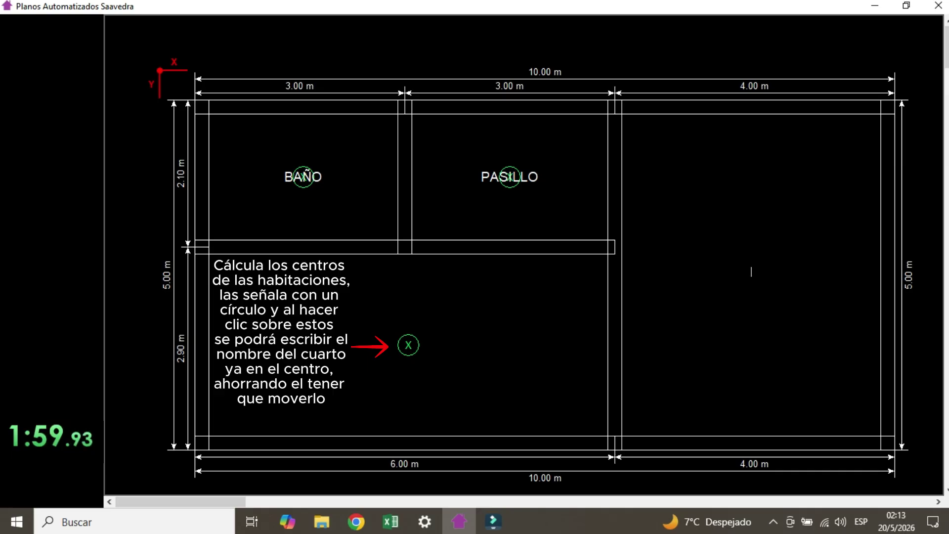
{"action": "type", "text": "COCINA"}
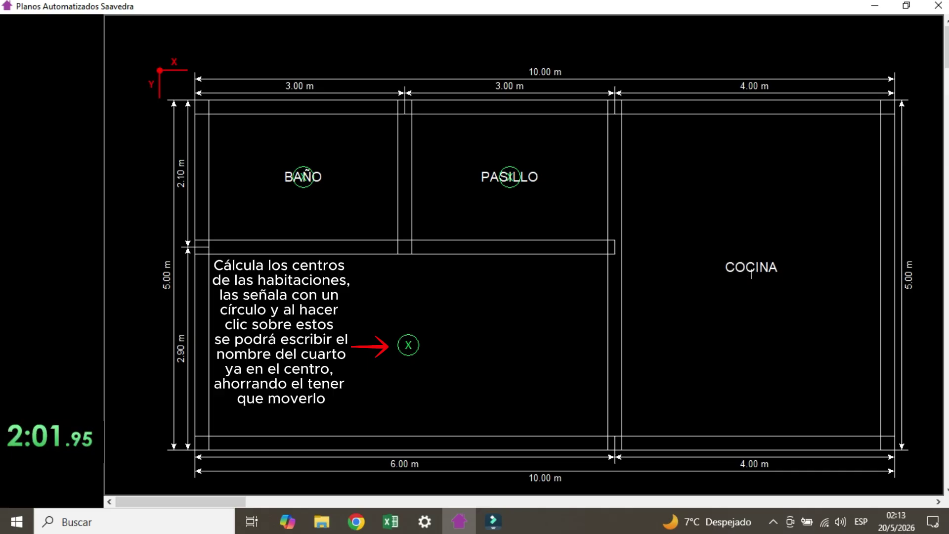
{"action": "key", "text": "Return"}
{"action": "type", "text": "Y"}
{"action": "key", "text": "Return"}
{"action": "type", "text": "COM"}
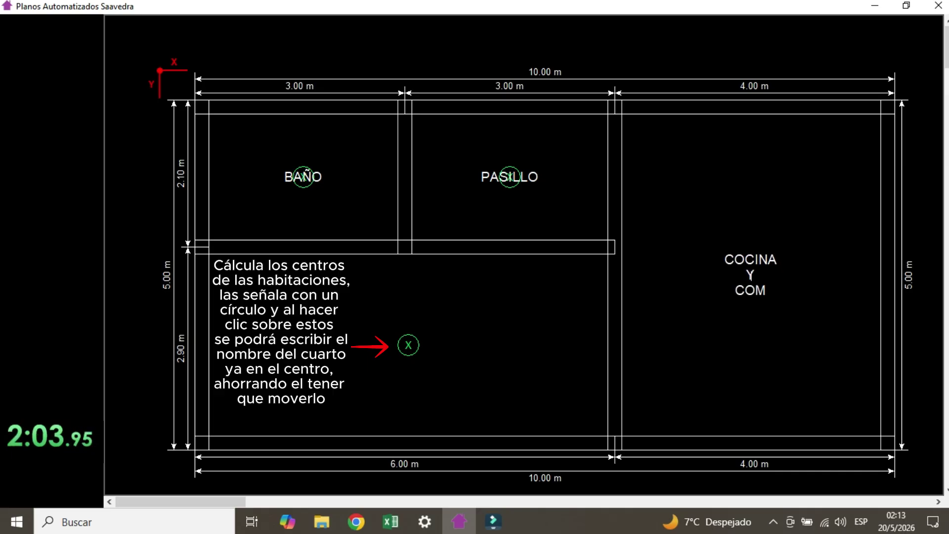
{"action": "type", "text": "EDOR"}
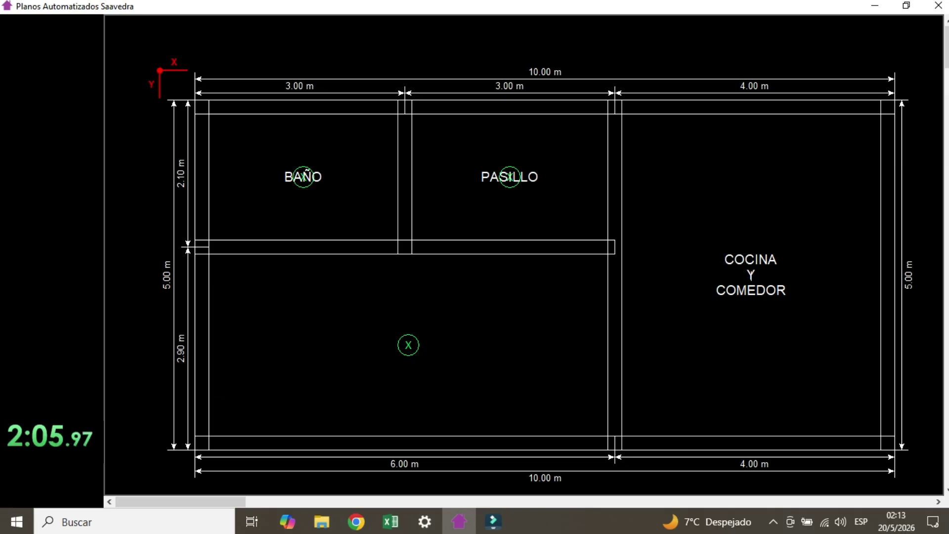
- Label the lower-left room DORMITORIO at its centre and finish adding text
{"action": "type", "text": "DORMITO"}
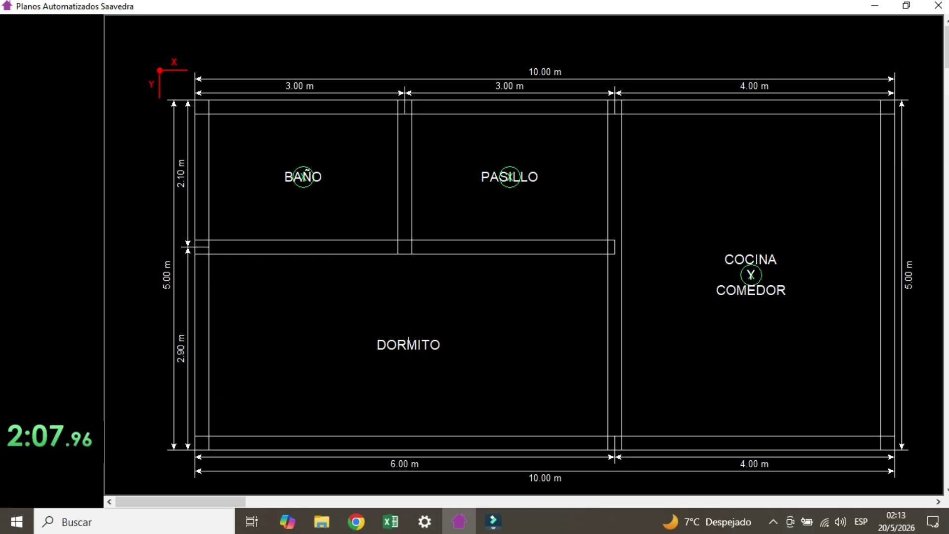
{"action": "type", "text": "RIO"}
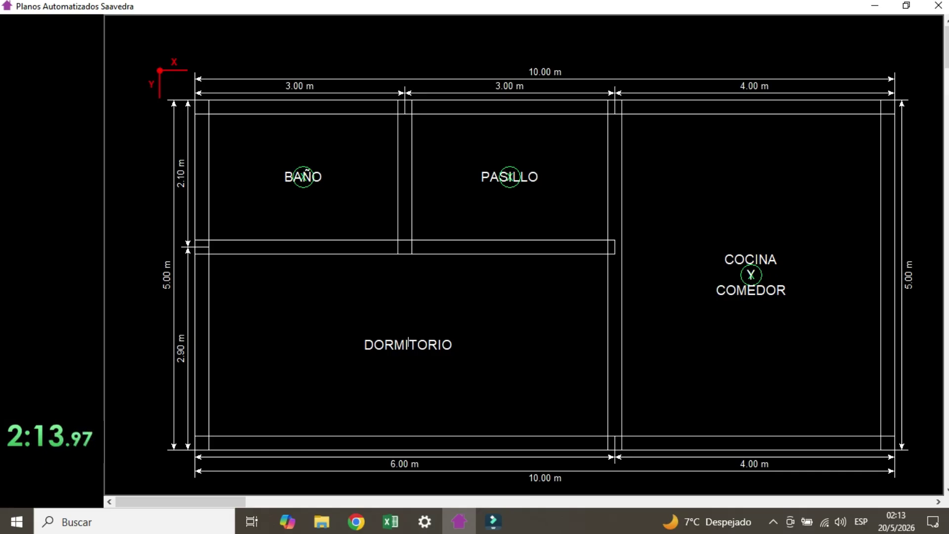
{"action": "left_click", "coordinate": [123, 355]}
{"action": "key", "text": "Escape"}
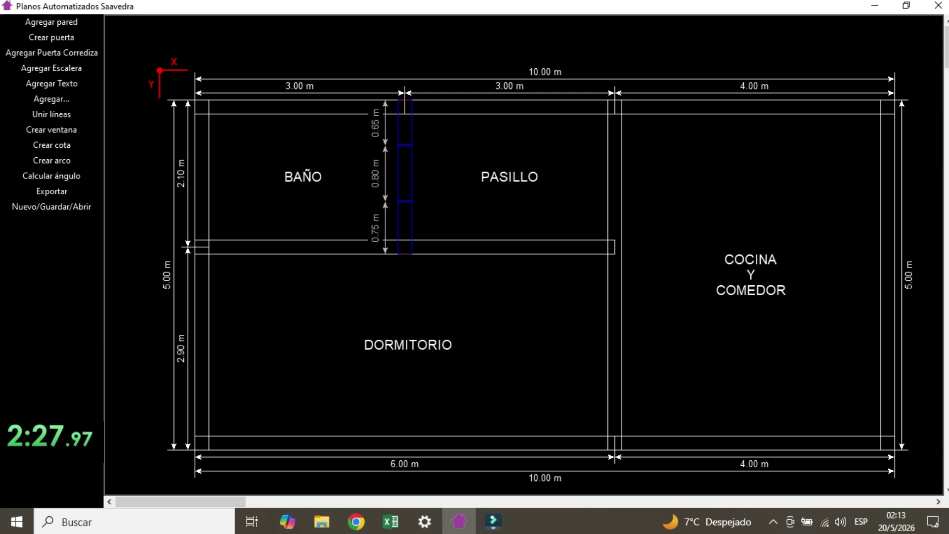
- Cut a 0.80 m opening in the wall between BAÑO and PASILLO and another in the wall between PASILLO and COCINA Y COMEDOR
{"action": "key", "text": "Down"}
{"action": "key", "text": "Return"}
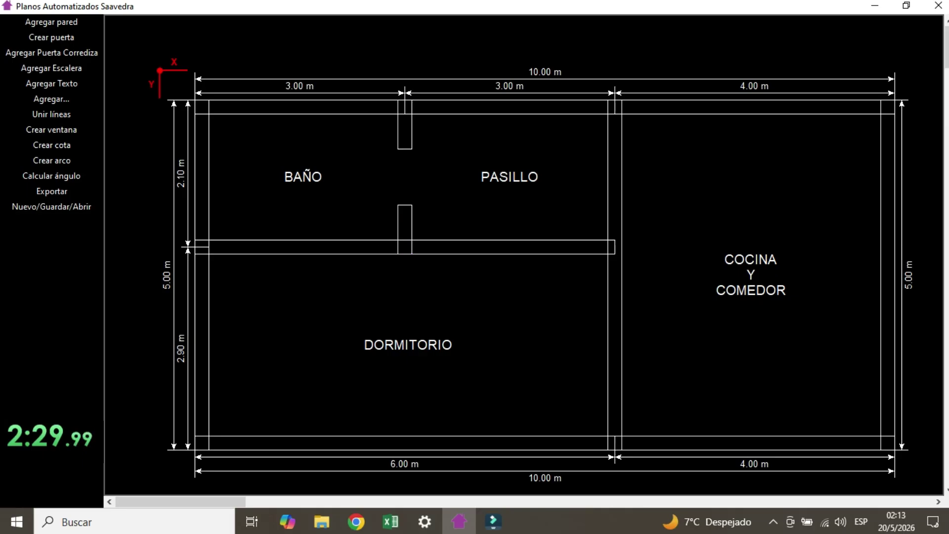
{"action": "left_click", "coordinate": [615, 275]}
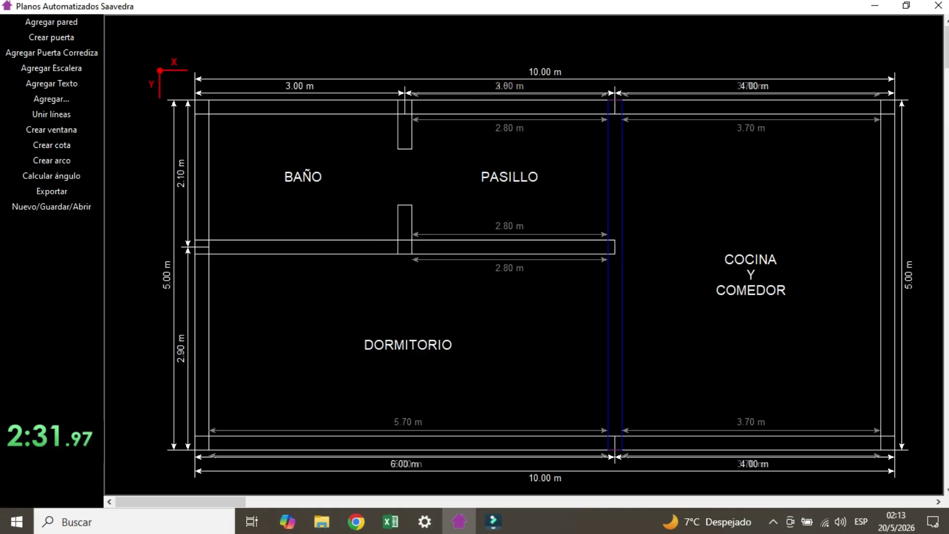
{"action": "key", "text": "v"}
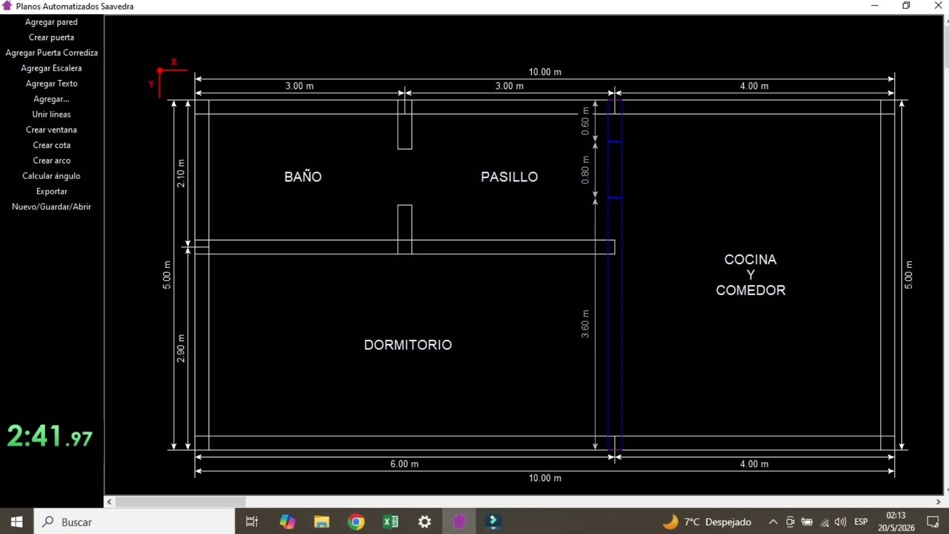
{"action": "left_click", "coordinate": [615, 173]}
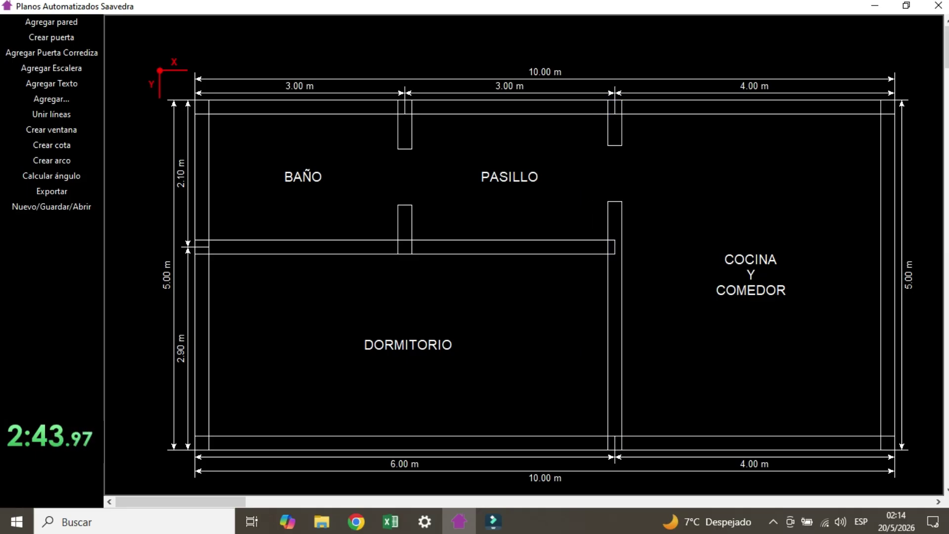
- Cut a 0.80 m opening between PASILLO and DORMITORIO, 4.20 m from the wall's left end, and a centred 1.40 m opening in the kitchen's upper wall
{"action": "left_click", "coordinate": [405, 247]}
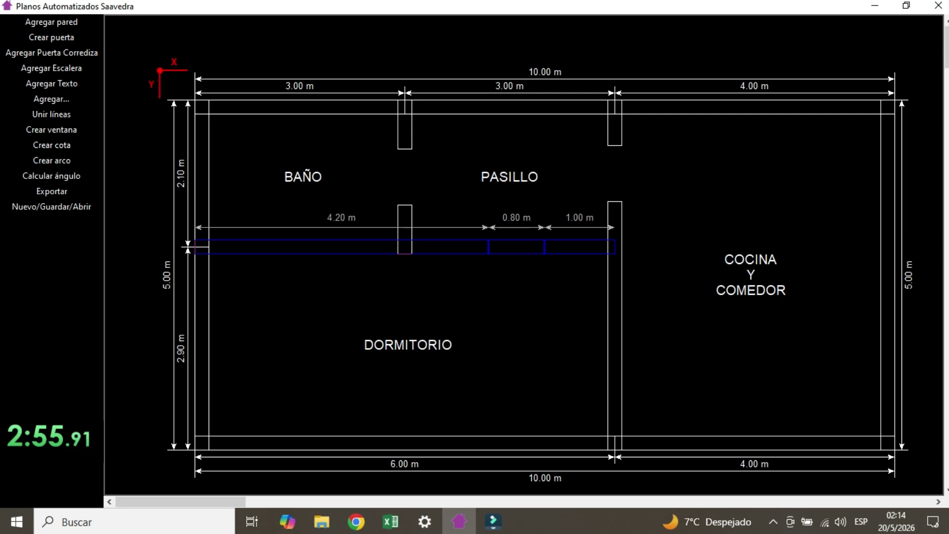
{"action": "left_click", "coordinate": [516, 246]}
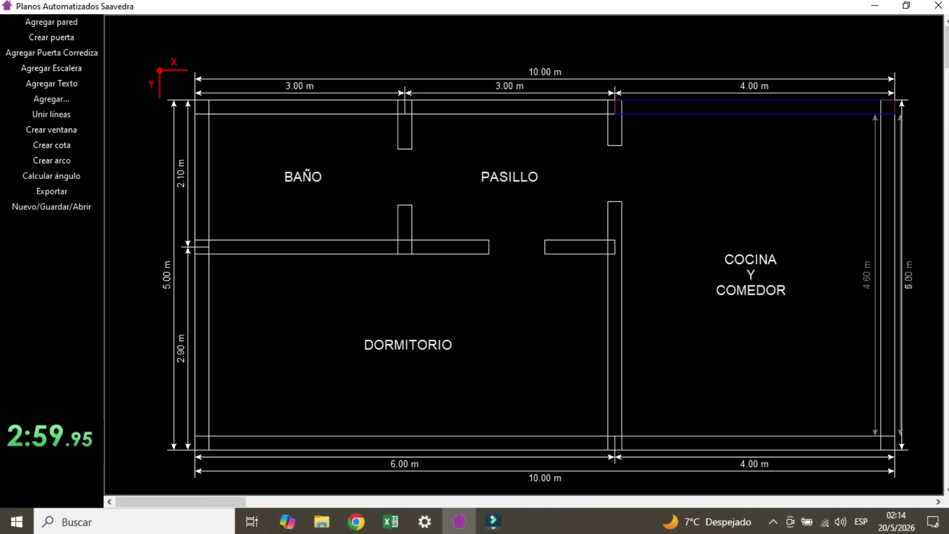
{"action": "left_click", "coordinate": [755, 107]}
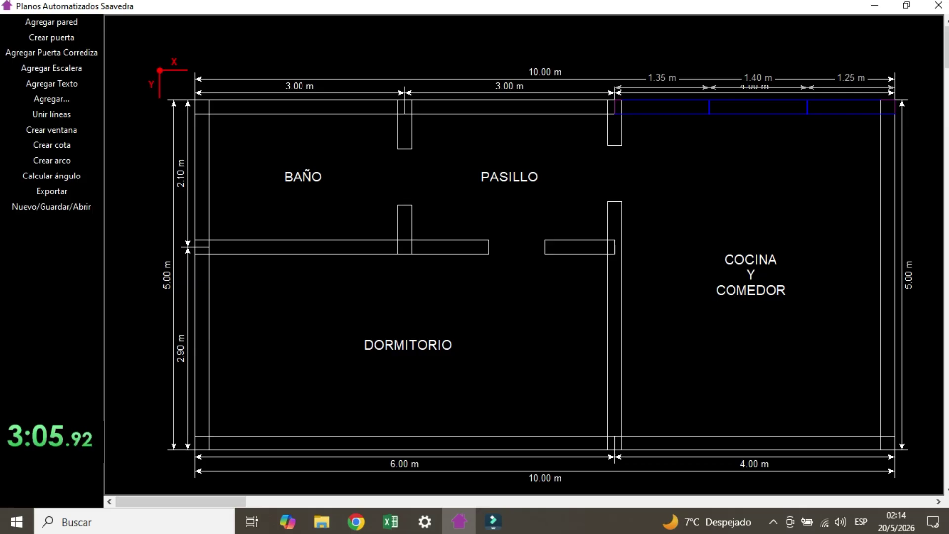
{"action": "key", "text": "Left"}
{"action": "key", "text": "Return"}
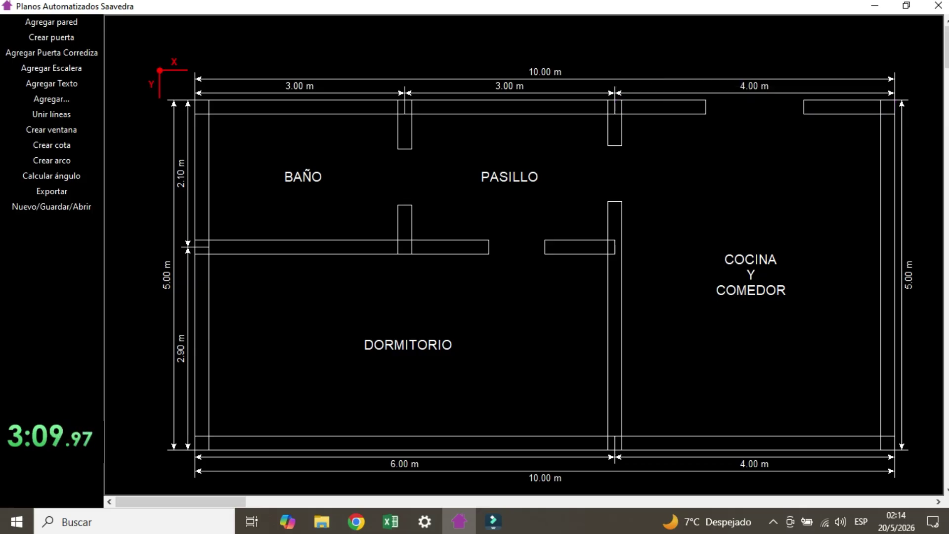
- Cut a 0.80 m opening in the kitchen's lower wall, centred 1.60 m from each end
{"action": "left_click", "coordinate": [755, 443]}
{"action": "key", "text": "Up"}
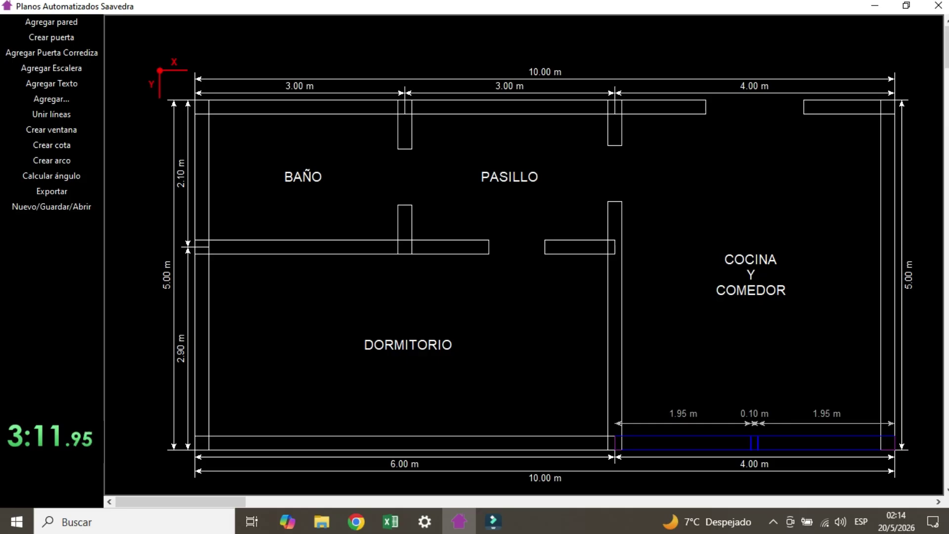
{"action": "key", "text": "Up"}
{"action": "key", "text": "Up"}
{"action": "key", "text": "Up"}
{"action": "key", "text": "Up"}
{"action": "key", "text": "Up"}
{"action": "key", "text": "Up"}
{"action": "key", "text": "Up"}
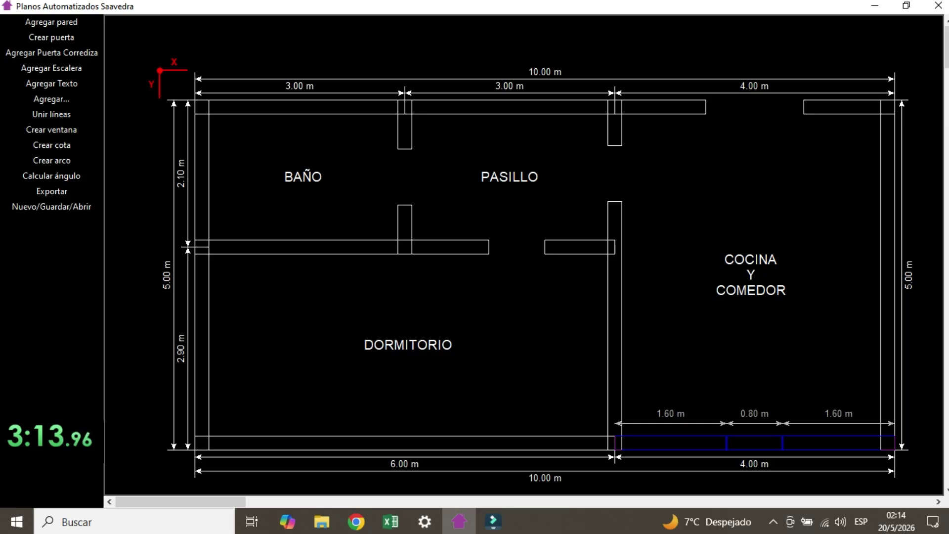
{"action": "left_click", "coordinate": [784, 443]}
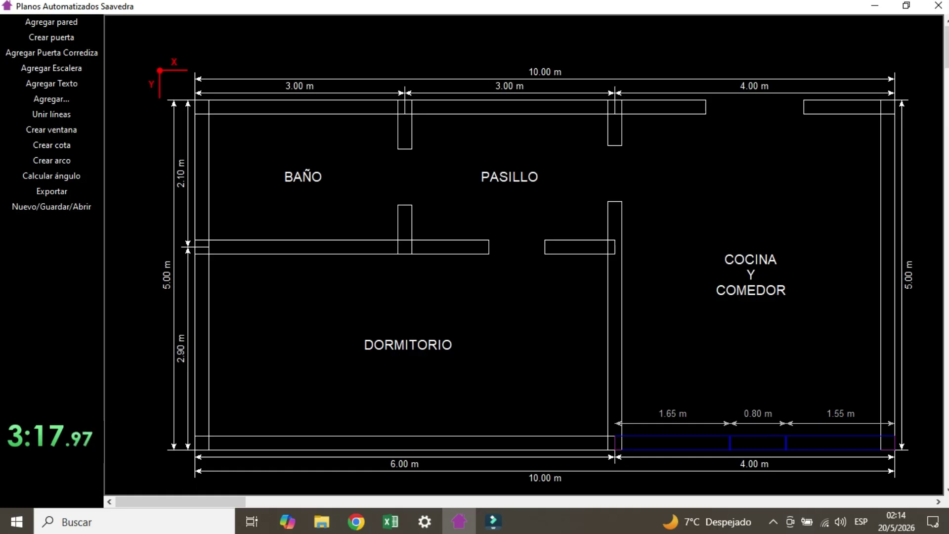
{"action": "left_click", "coordinate": [755, 443]}
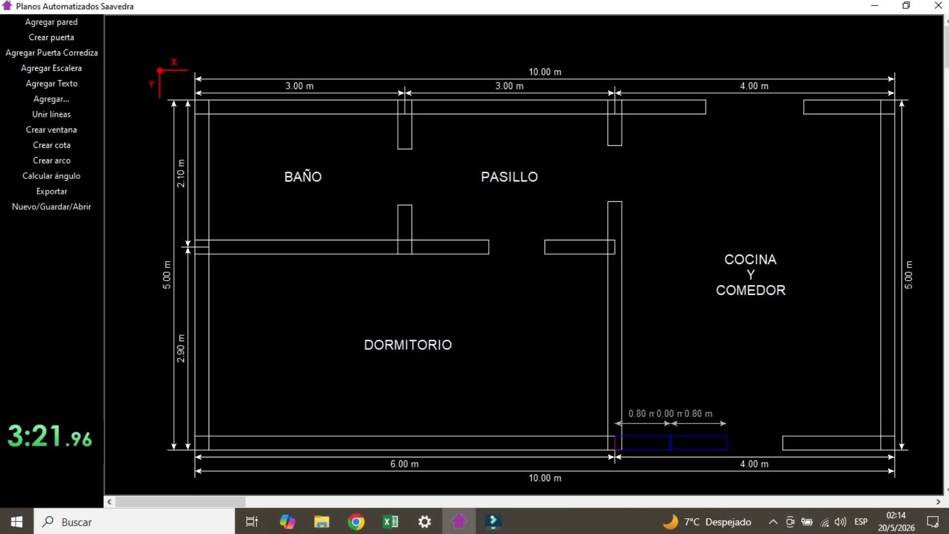
- Cut a centred 0.90 m opening in each of the two 1.60 m wall segments flanking the doorway in the kitchen's lower wall
{"action": "scroll", "coordinate": [671, 443], "scroll_direction": "up", "scroll_amount": 7}
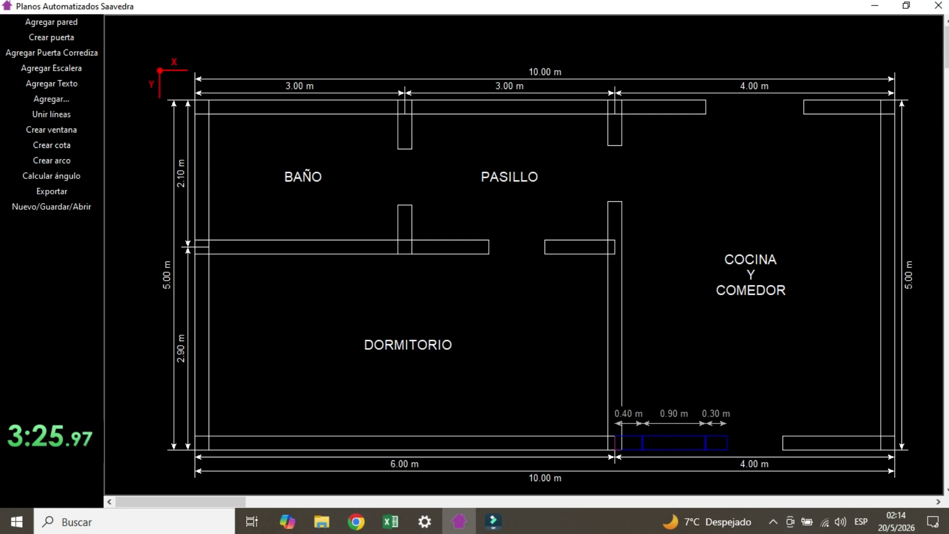
{"action": "key", "text": "Return"}
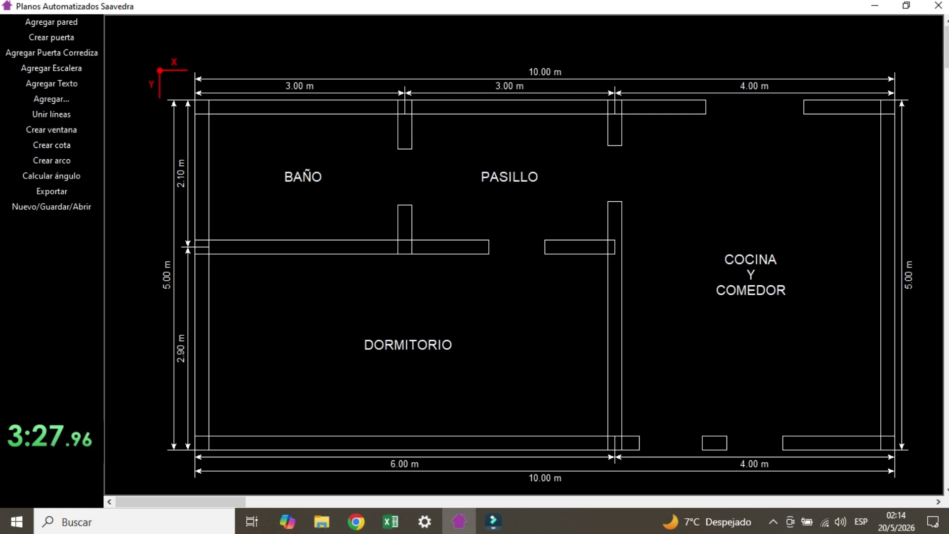
{"action": "left_click", "coordinate": [839, 443]}
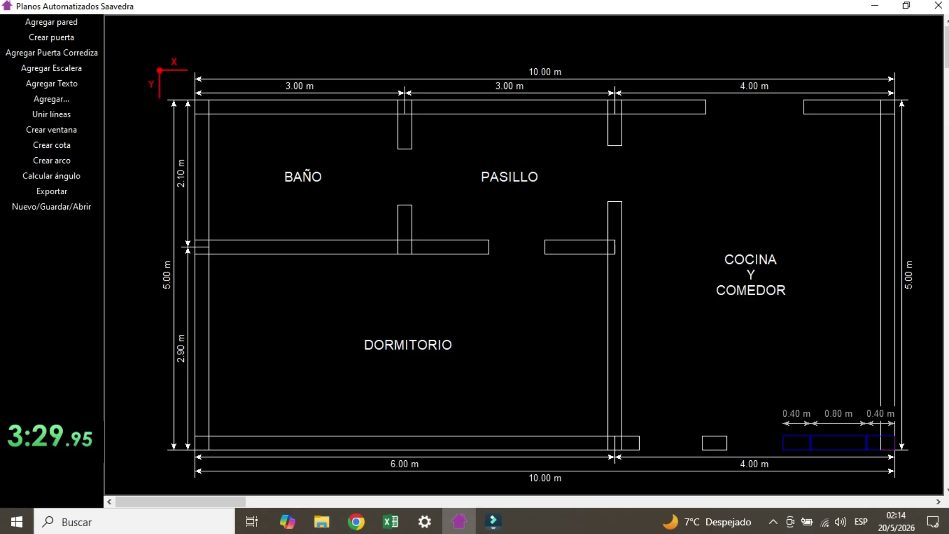
{"action": "key", "text": "Left"}
{"action": "key", "text": "Left"}
{"action": "key", "text": "Left"}
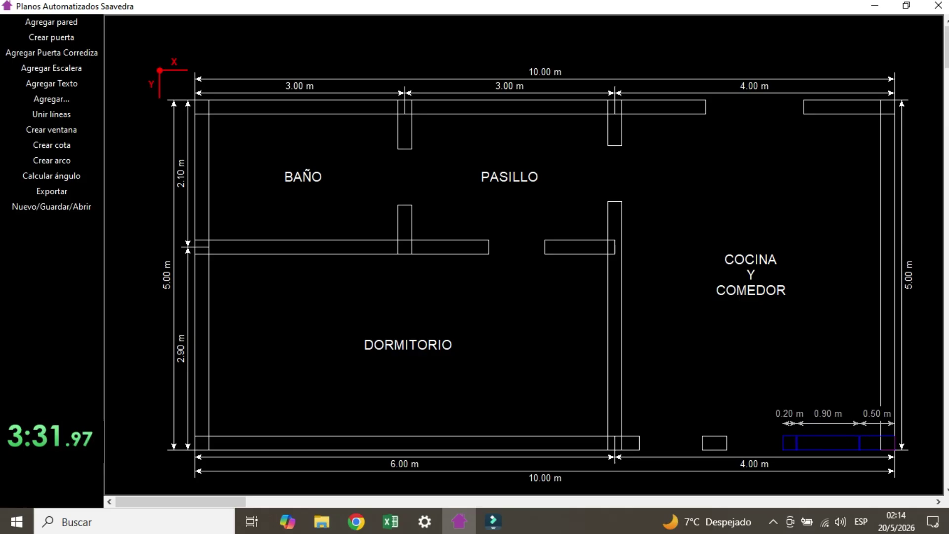
{"action": "key", "text": "Right"}
{"action": "key", "text": "Right"}
{"action": "key", "text": "Right"}
{"action": "key", "text": "Left"}
{"action": "key", "text": "Left"}
{"action": "key", "text": "Right"}
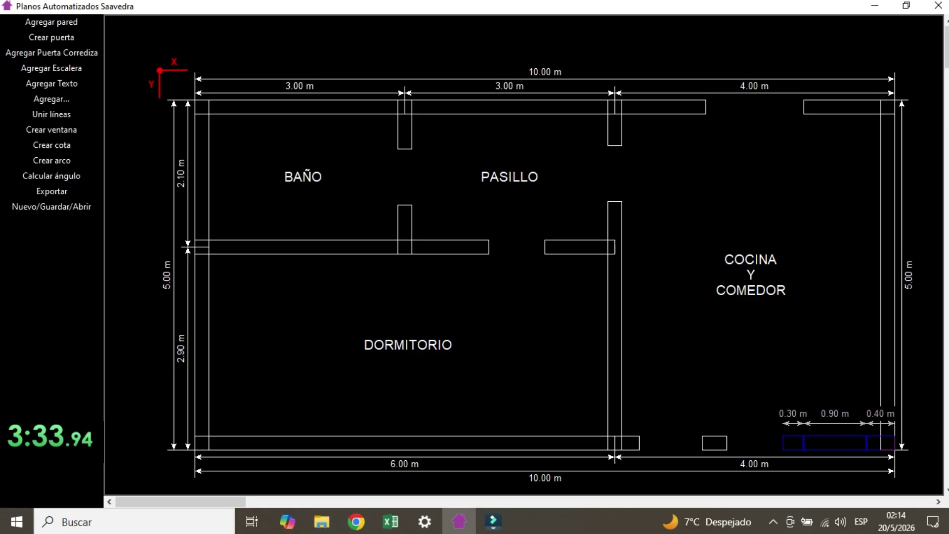
{"action": "key", "text": "Right"}
{"action": "key", "text": "Return"}
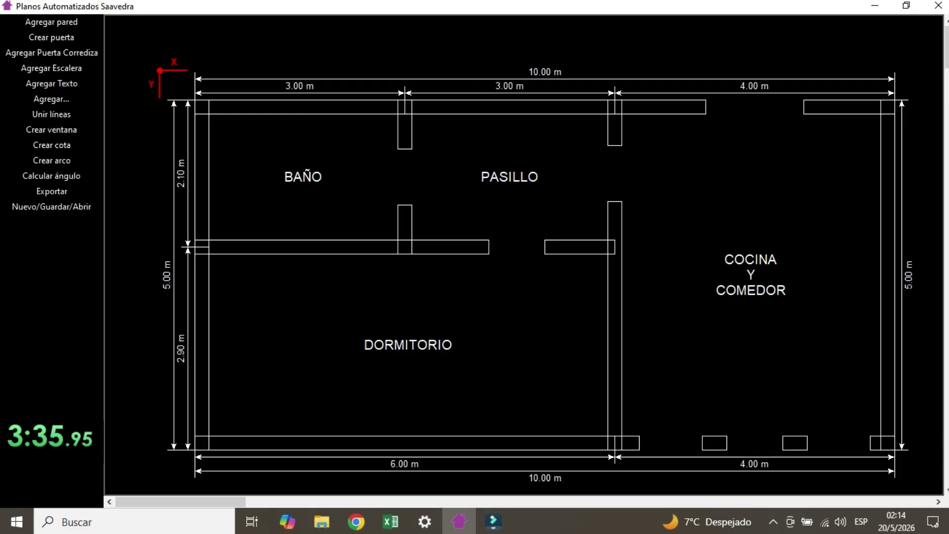
- Cut a 2.40 m opening in DORMITORIO's lower wall, centred 1.80 m from each end
{"action": "left_click", "coordinate": [405, 436]}
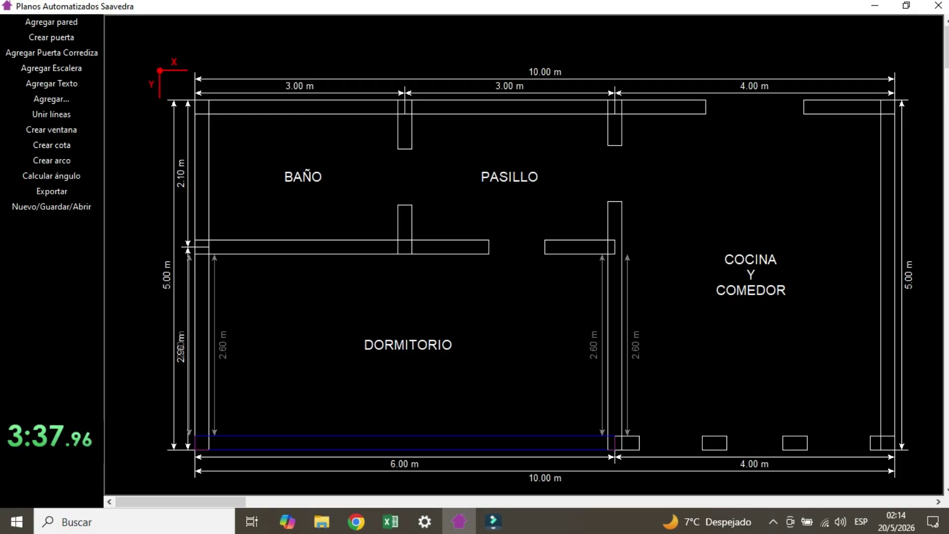
{"action": "left_click", "coordinate": [405, 450]}
{"action": "key", "text": "Up"}
{"action": "key", "text": "Up"}
{"action": "key", "text": "Up"}
{"action": "key", "text": "Up"}
{"action": "key", "text": "Up"}
{"action": "key", "text": "Up"}
{"action": "key", "text": "Up"}
{"action": "key", "text": "Up"}
{"action": "key", "text": "Up"}
{"action": "key", "text": "Up"}
{"action": "key", "text": "Up"}
{"action": "key", "text": "Up"}
{"action": "key", "text": "Up"}
{"action": "key", "text": "Up"}
{"action": "key", "text": "Up"}
{"action": "key", "text": "Up"}
{"action": "key", "text": "Up"}
{"action": "key", "text": "Up"}
{"action": "key", "text": "Up"}
{"action": "key", "text": "Up"}
{"action": "key", "text": "Up"}
{"action": "key", "text": "Up"}
{"action": "key", "text": "Up"}
{"action": "key", "text": "Up"}
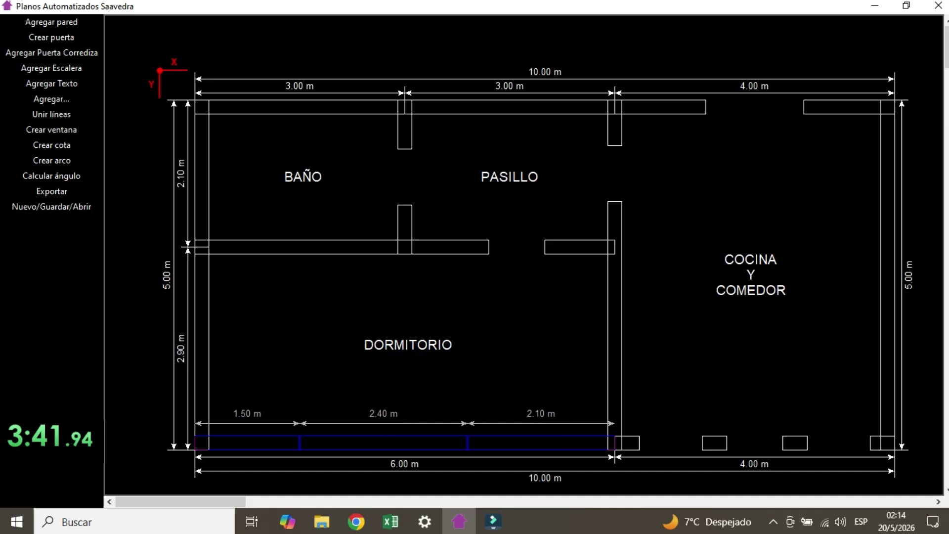
{"action": "key", "text": "Right"}
{"action": "key", "text": "Right"}
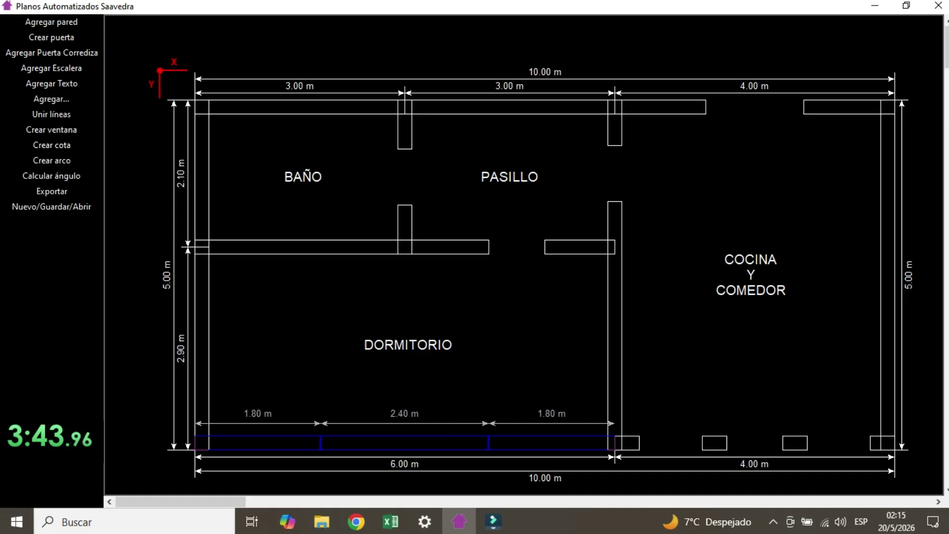
{"action": "key", "text": "Return"}
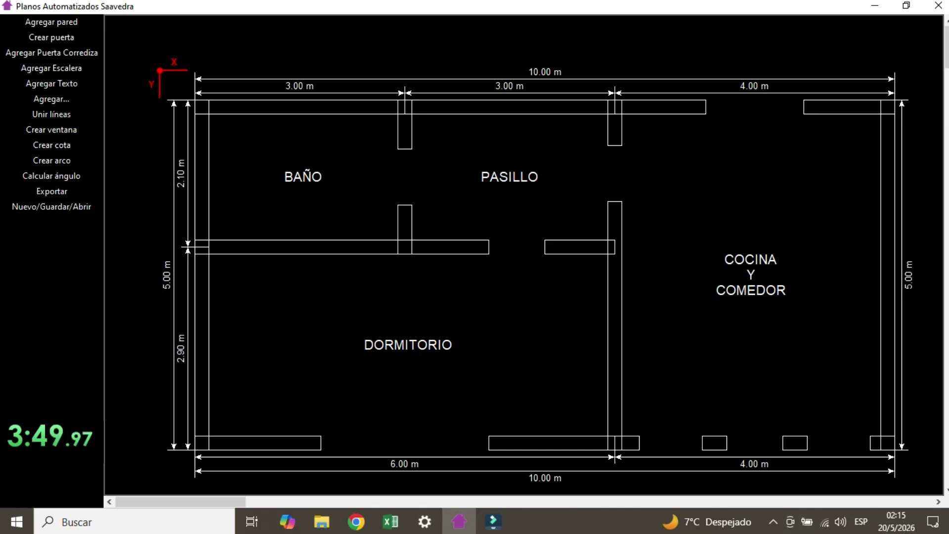
- Create windows in the kitchen's upper opening, the two 0.90 m openings in its lower wall, and DORMITORIO's 2.40 m lower opening
{"action": "left_click", "coordinate": [52, 129]}
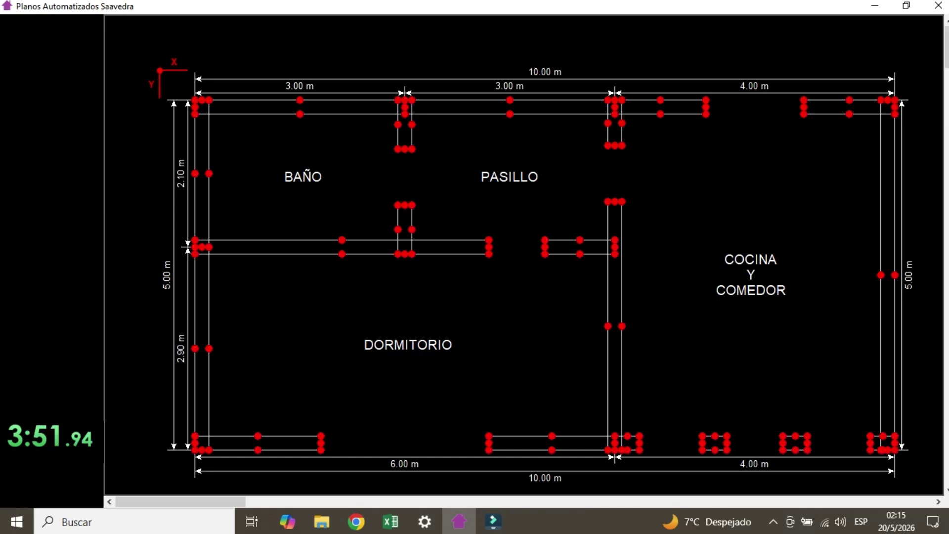
{"action": "left_click", "coordinate": [706, 106]}
{"action": "left_click", "coordinate": [804, 107]}
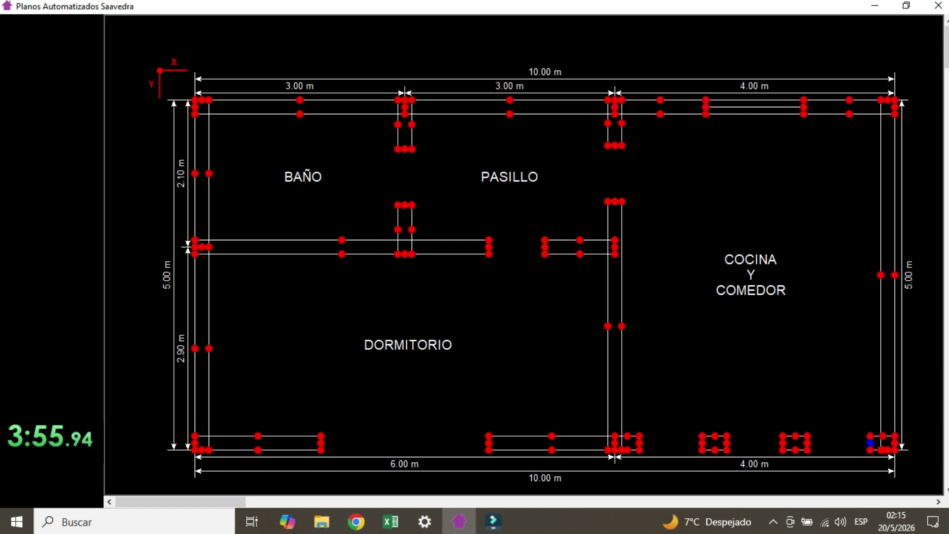
{"action": "left_click", "coordinate": [871, 443]}
{"action": "left_click", "coordinate": [807, 443]}
{"action": "left_click", "coordinate": [702, 443]}
{"action": "left_click", "coordinate": [640, 443]}
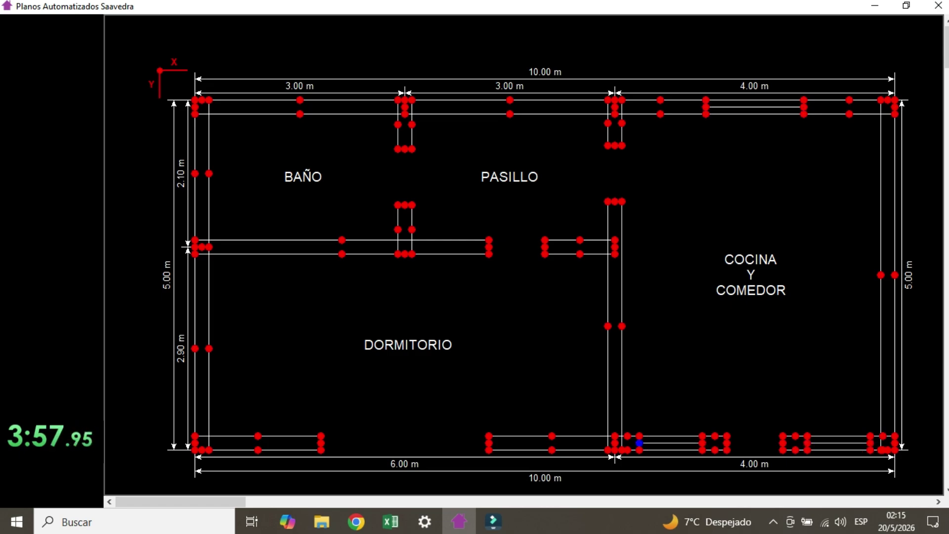
{"action": "left_click", "coordinate": [489, 442]}
{"action": "left_click", "coordinate": [321, 443]}
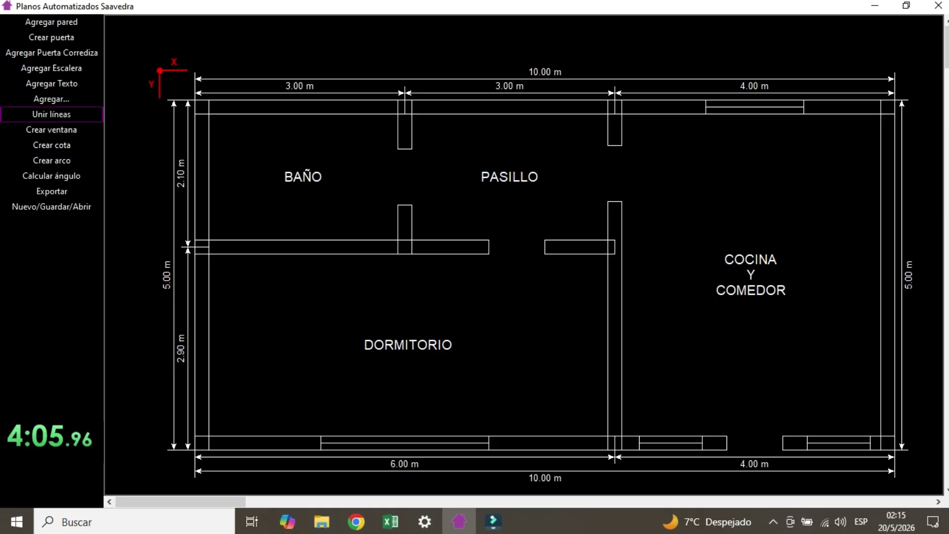
- Create a lower-hinged door from BAÑO swinging into PASILLO and a right-hinged door from PASILLO swinging into DORMITORIO
{"action": "left_click", "coordinate": [52, 37]}
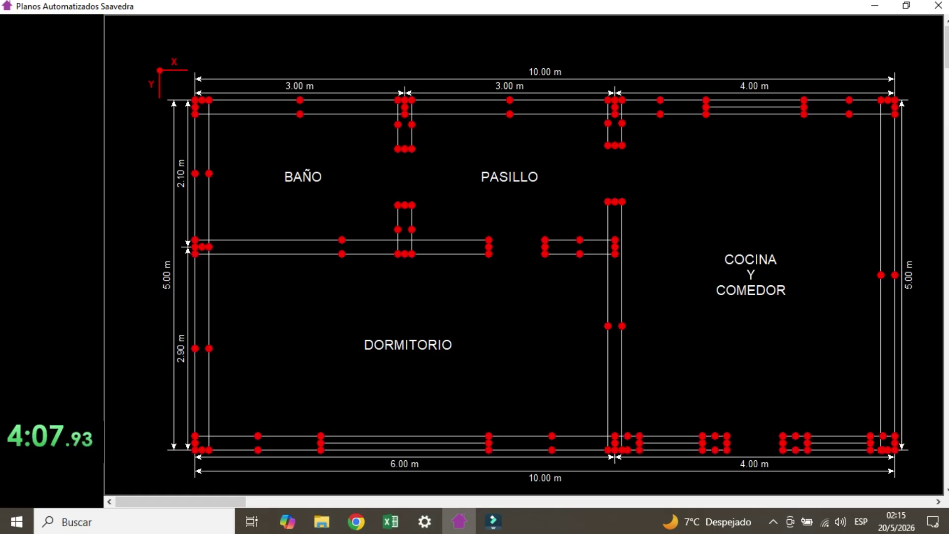
{"action": "left_click", "coordinate": [412, 205]}
{"action": "left_click", "coordinate": [412, 149]}
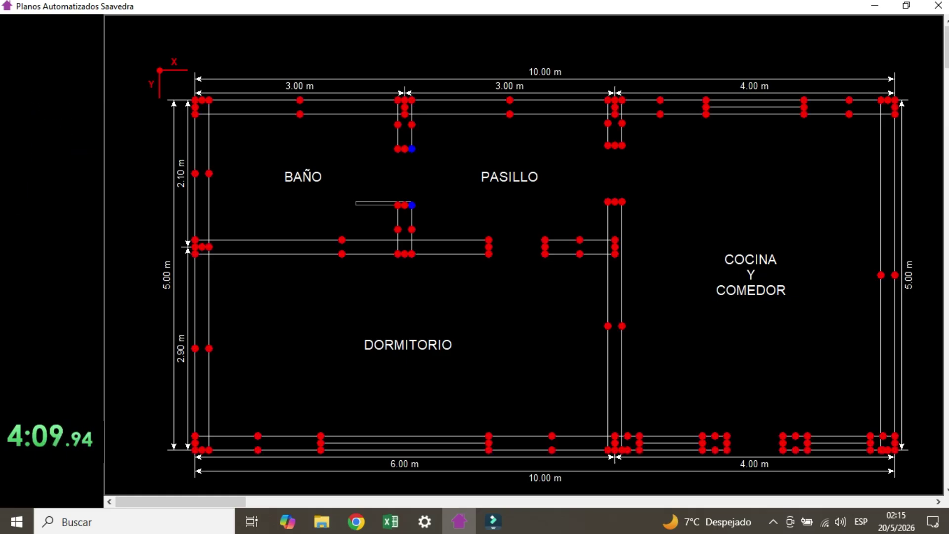
{"action": "left_click", "coordinate": [440, 177]}
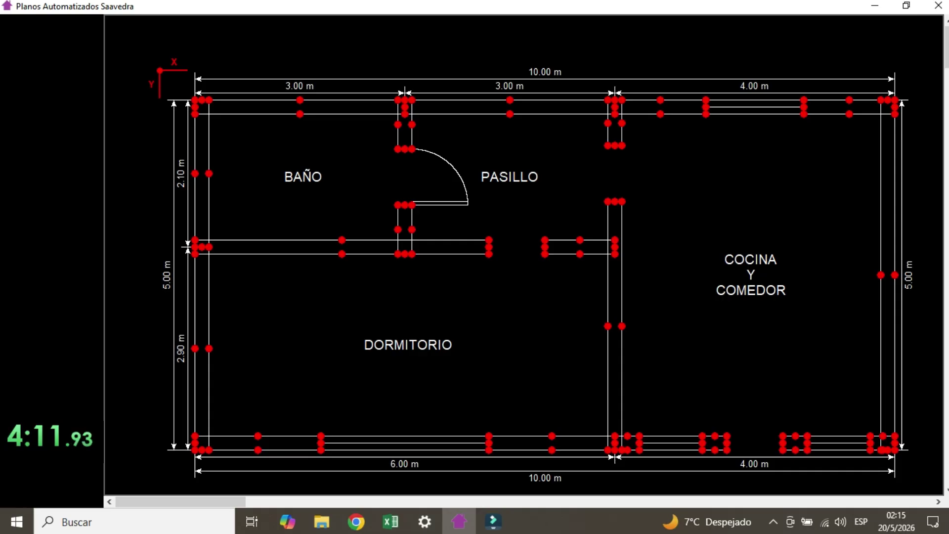
{"action": "left_click", "coordinate": [544, 254]}
{"action": "left_click", "coordinate": [489, 255]}
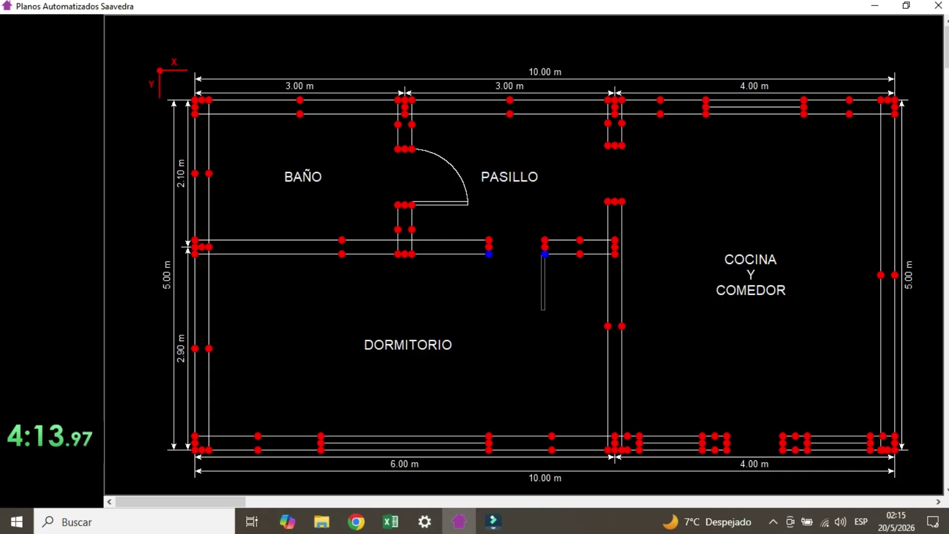
{"action": "left_click", "coordinate": [517, 282]}
- Create a door in the opening between PASILLO and the kitchen, hinged at the lower jamb and swinging into the kitchen
{"action": "left_click", "coordinate": [622, 202]}
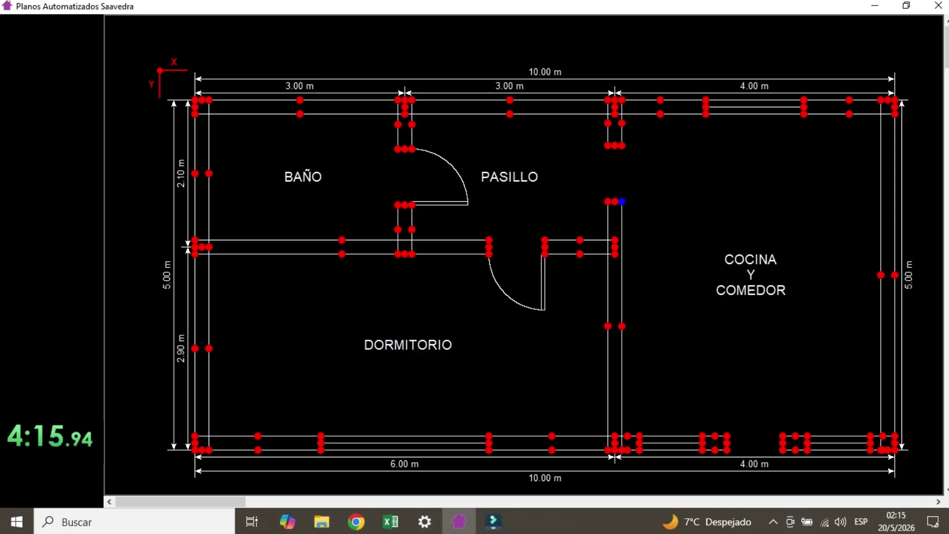
{"action": "left_click", "coordinate": [622, 145]}
{"action": "left_click", "coordinate": [651, 173]}
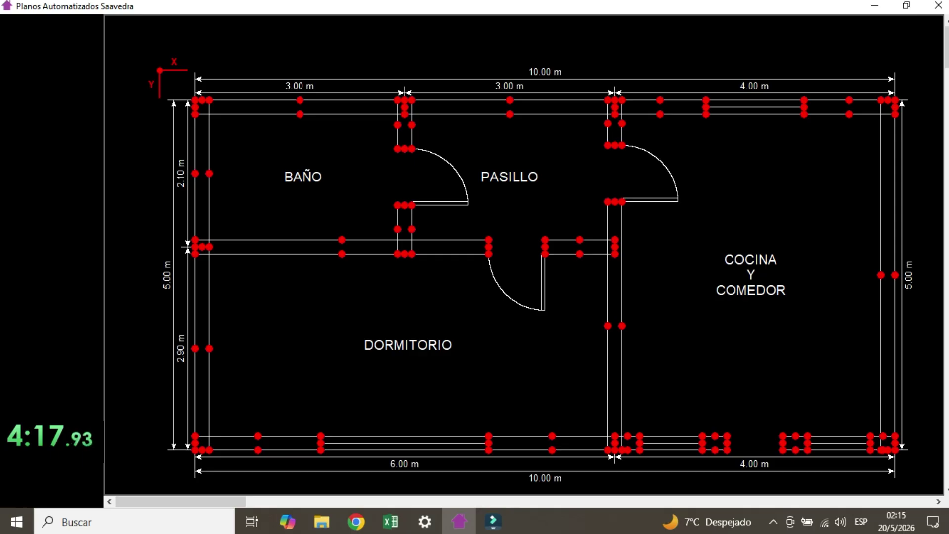
{"action": "left_click", "coordinate": [783, 436]}
{"action": "left_click", "coordinate": [727, 436]}
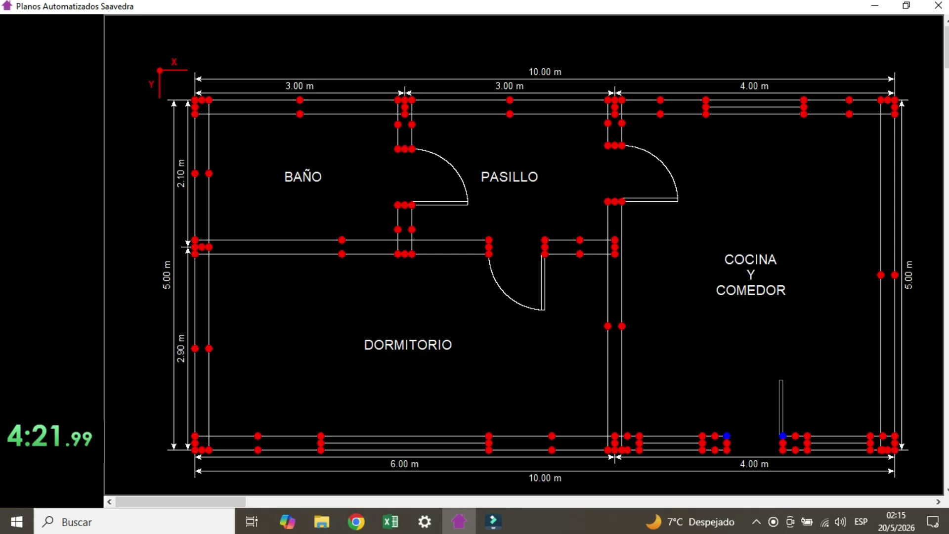
{"action": "key", "text": "Escape"}
- Create the door in the kitchen's lower wall, hinged at the left jamb and swinging inward, and finish adding doors
{"action": "left_click", "coordinate": [727, 436]}
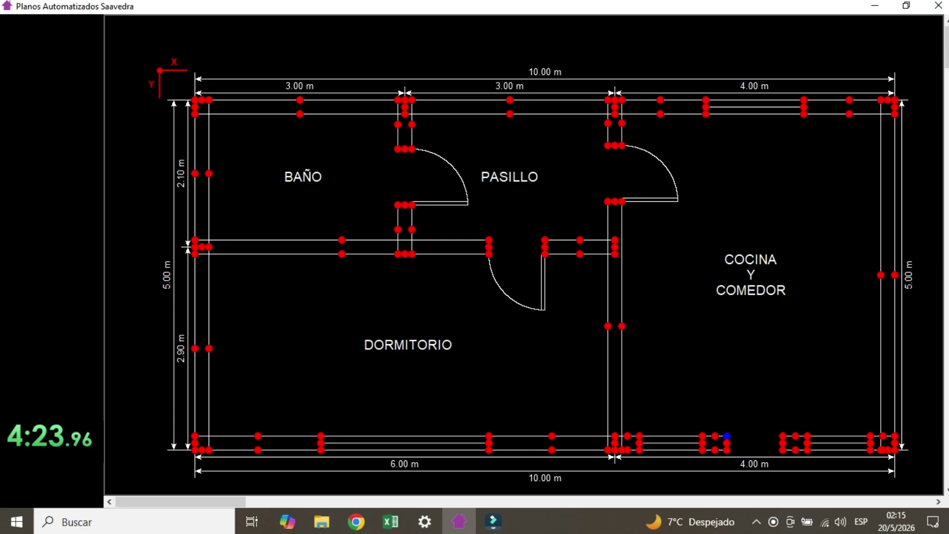
{"action": "left_click", "coordinate": [783, 436]}
{"action": "left_click", "coordinate": [781, 420]}
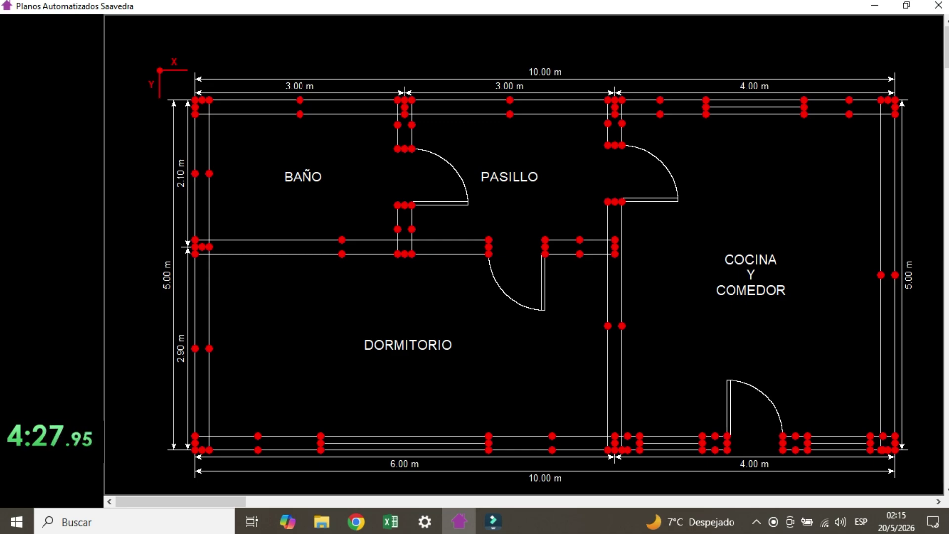
{"action": "key", "text": "Escape"}
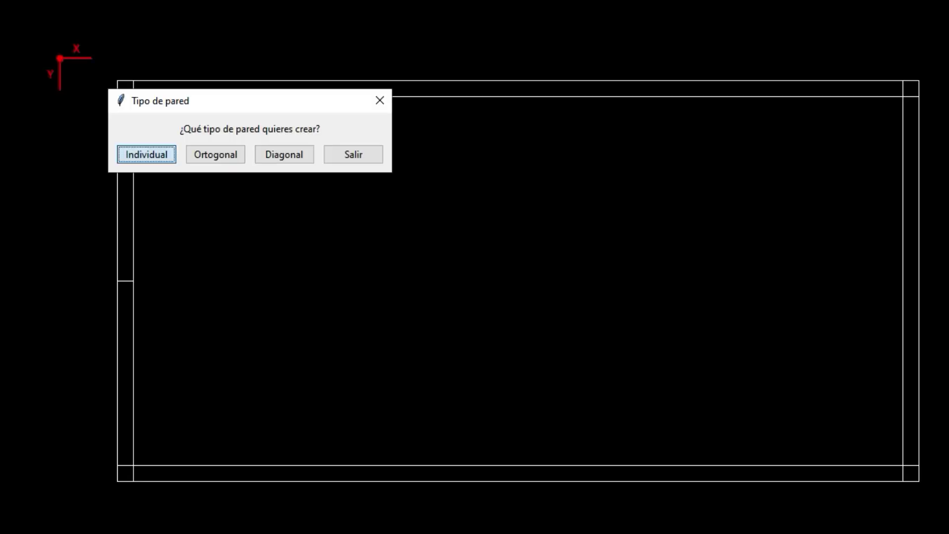
- Start an individual horizontal wall at the junction of the two left wall segments, running towards the right wall
{"action": "key", "text": "Return"}
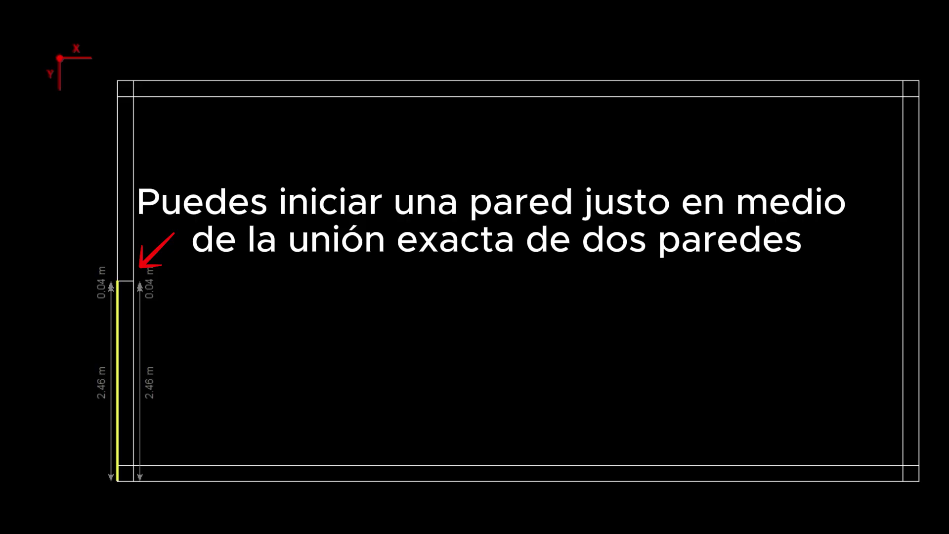
{"action": "left_click", "coordinate": [117, 281]}
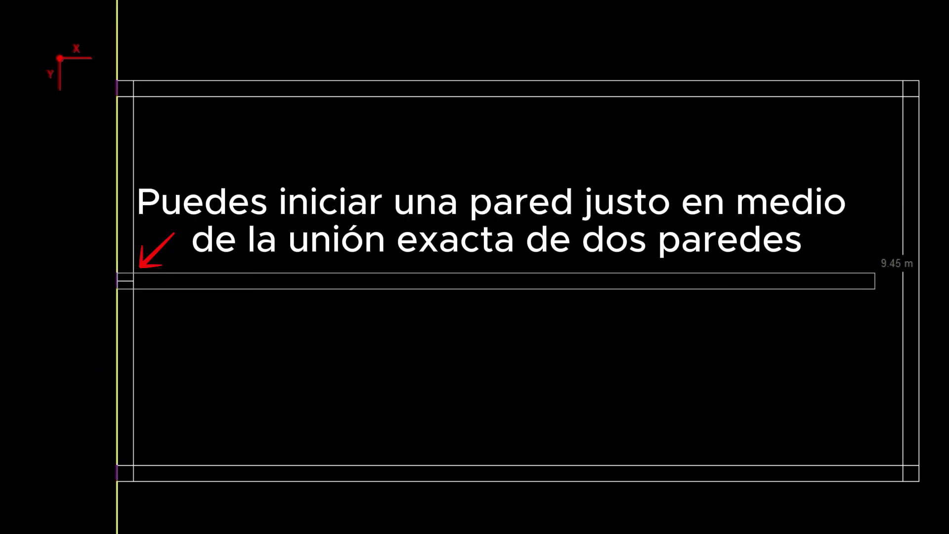